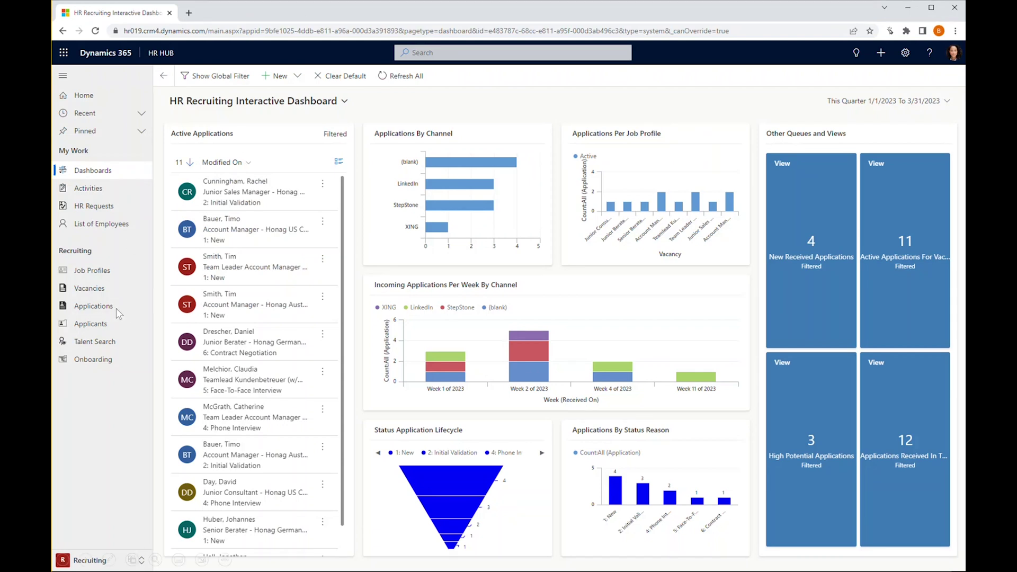
- Open the Junior Sales Manager - Honag US Sales - 1 vacancy and view its job profile's salary range
left_click(90, 290)
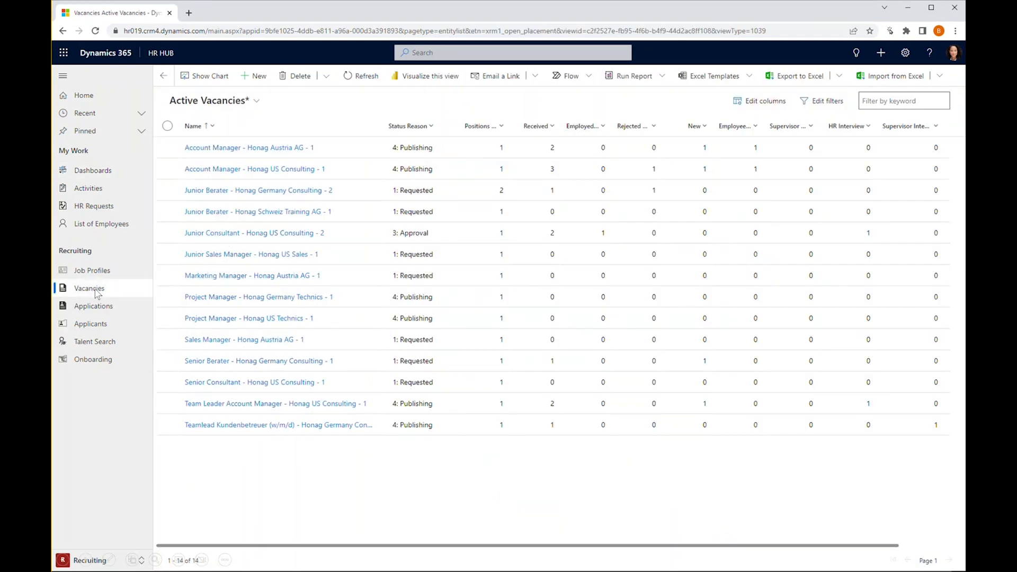
left_click(212, 255)
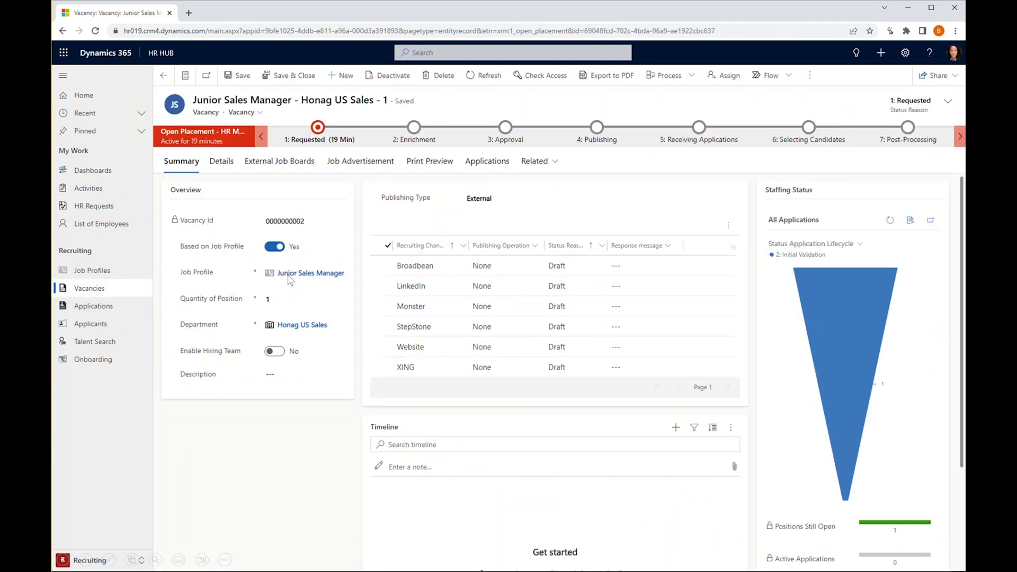
left_click(290, 274)
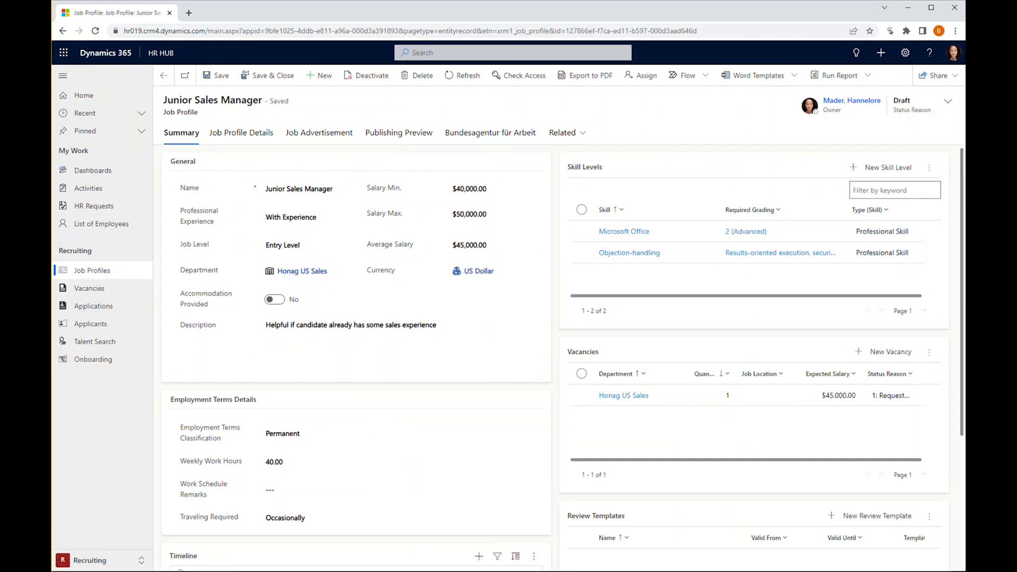
- Reply to the candidate's salary email in Outlook, typing a greeting and thank-you line, then clearing them
key("alt+Tab")
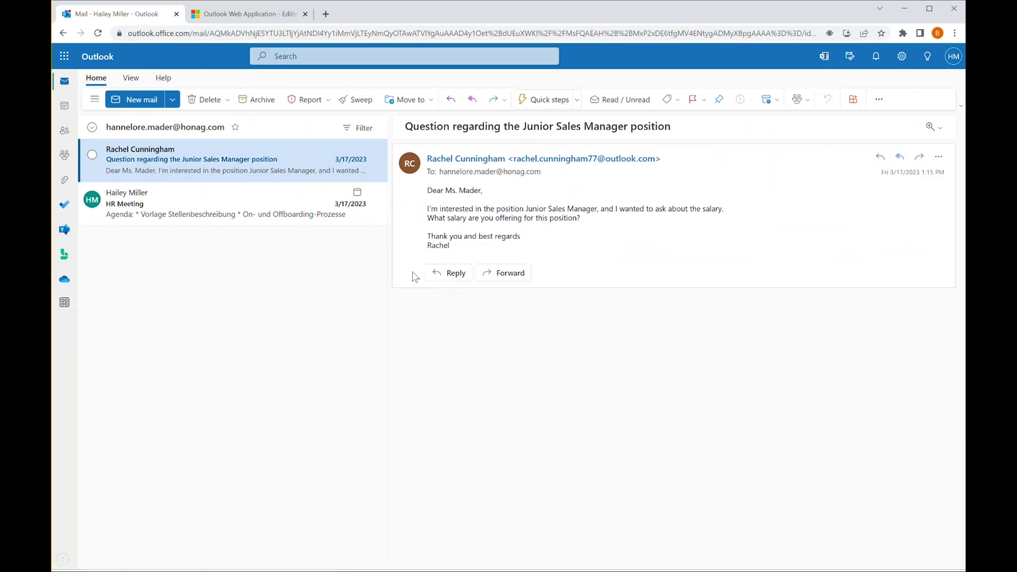
left_click(448, 273)
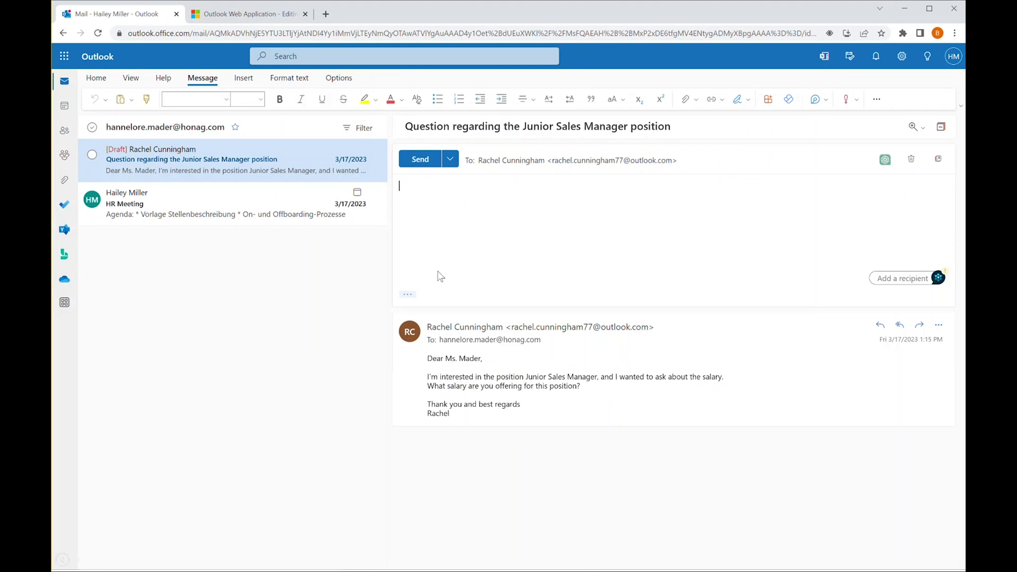
type("Hello Rachel,")
key("Return")
key("Return")
type("Thank you very much for your interest in our open position ....")
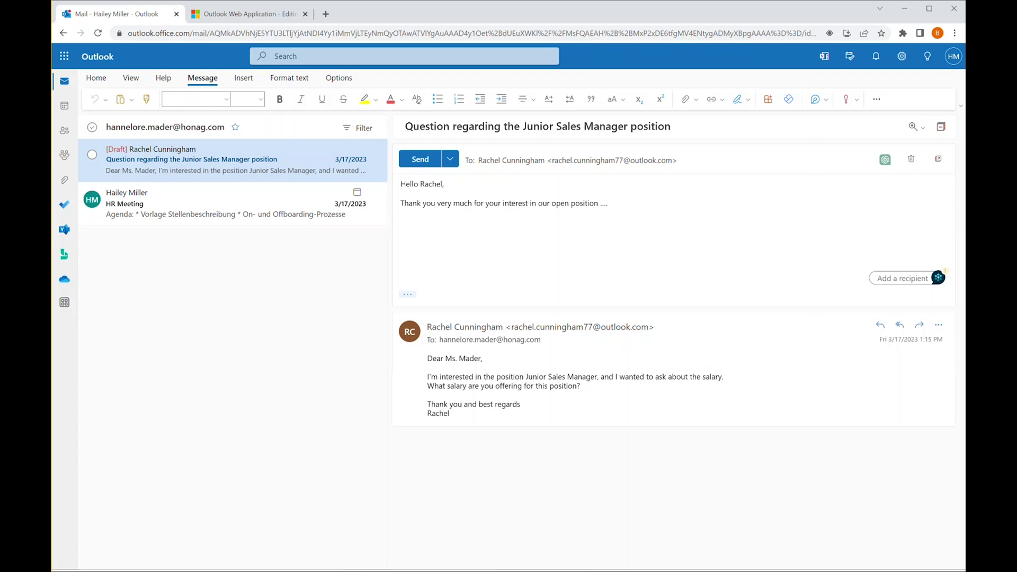
key("BackSpace")
key("BackSpace")
key("BackSpace")
key("BackSpace")
key("BackSpace")
key("BackSpace")
key("BackSpace")
key("BackSpace")
key("BackSpace")
key("BackSpace")
key("BackSpace")
key("BackSpace")
key("BackSpace")
key("BackSpace")
key("BackSpace")
key("BackSpace")
key("BackSpace")
key("BackSpace")
key("BackSpace")
key("BackSpace")
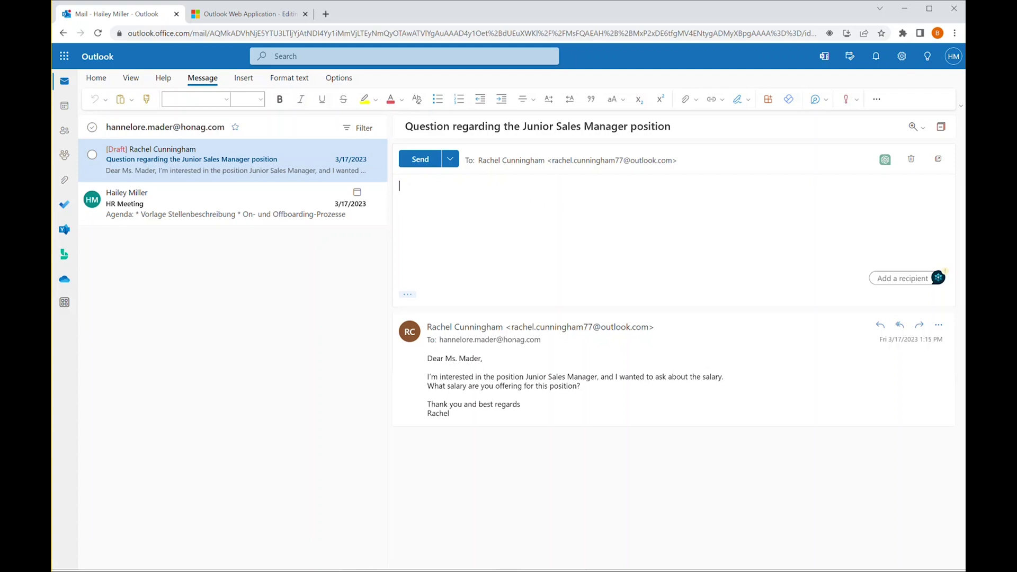
- Open the HubDrive Recruiting (Dynamics 365) add-in pane from the reply's compose header
left_click(885, 160)
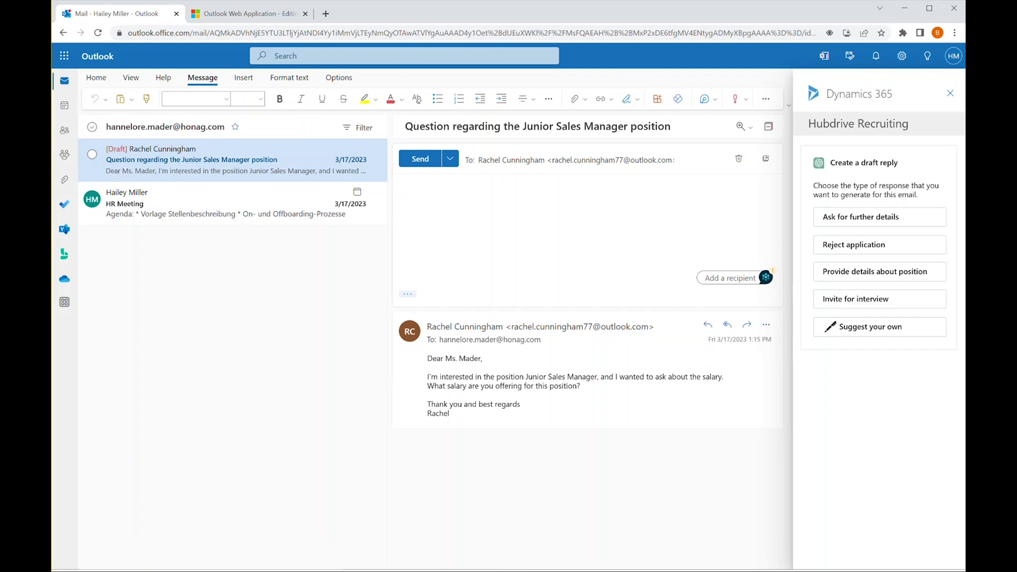
- Generate an AI draft reply using the 'Provide details about position' option
left_click(856, 272)
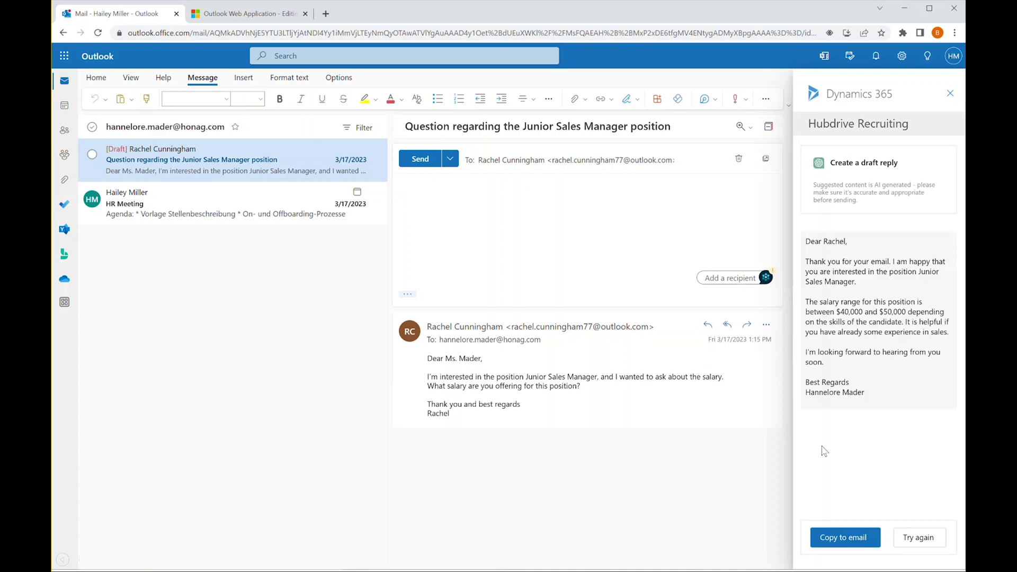
- Copy the generated $40,000–$50,000 salary-range draft into the reply body
left_click(831, 543)
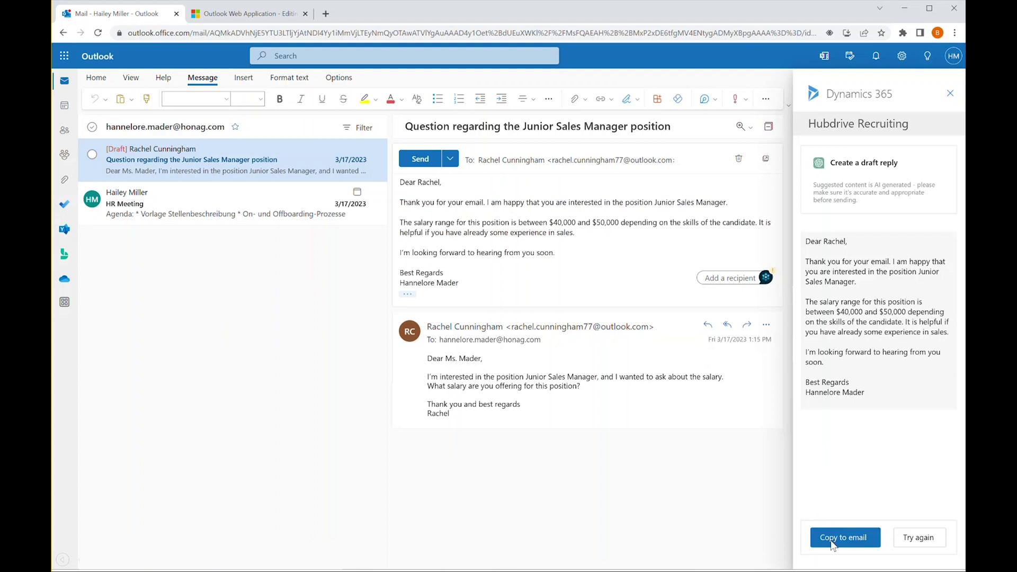